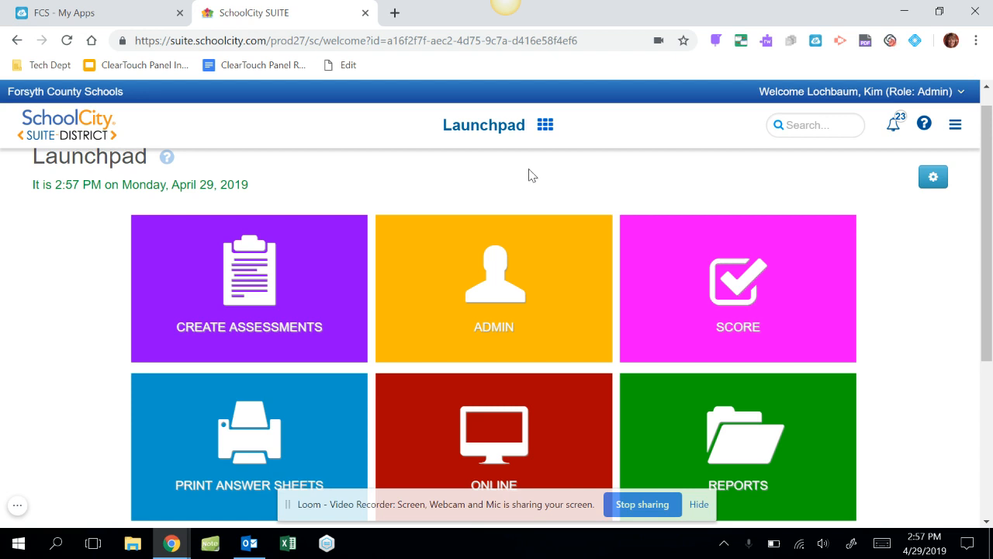
Open the Pivot Table reports in the Report Manager
{"action": "left_click", "coordinate": [544, 128]}
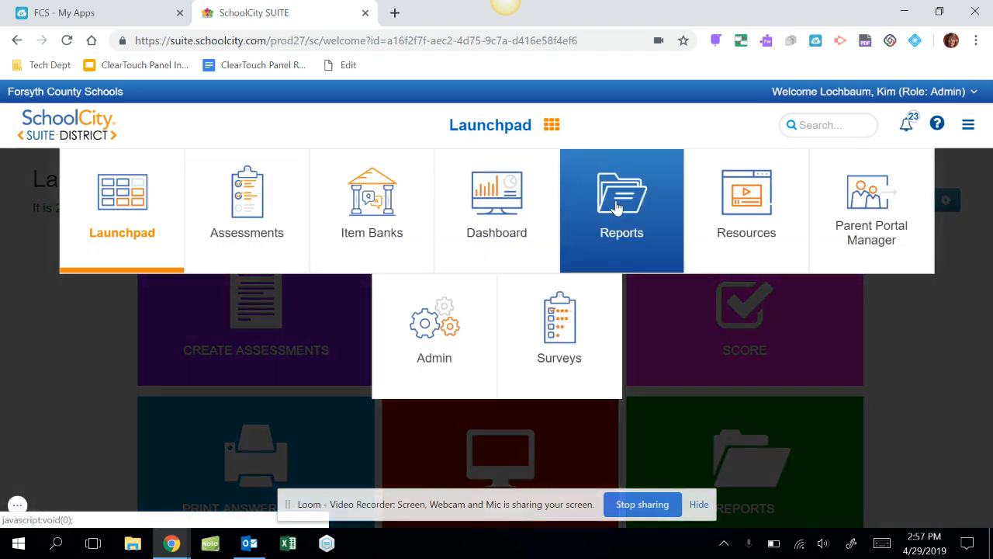
{"action": "left_click", "coordinate": [617, 208]}
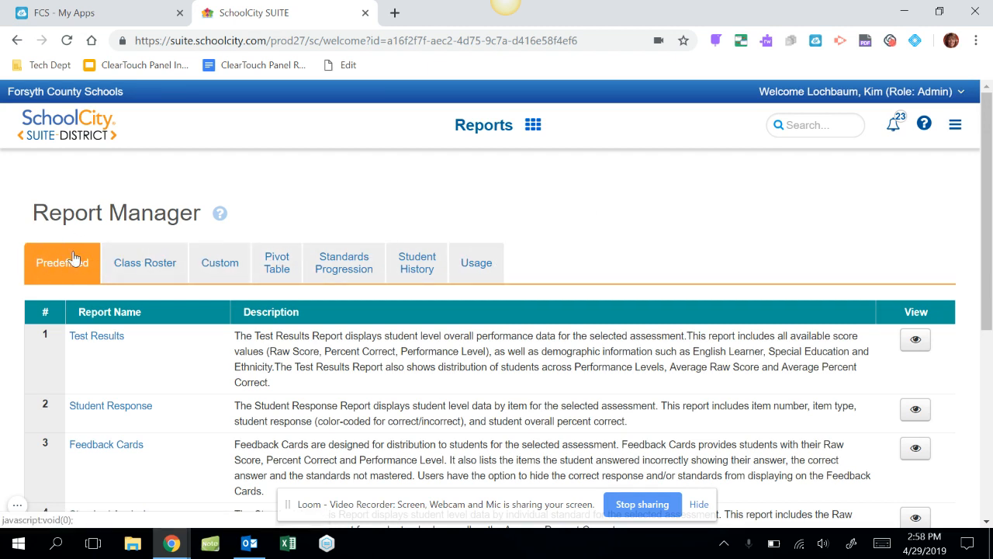
{"action": "left_click", "coordinate": [277, 265]}
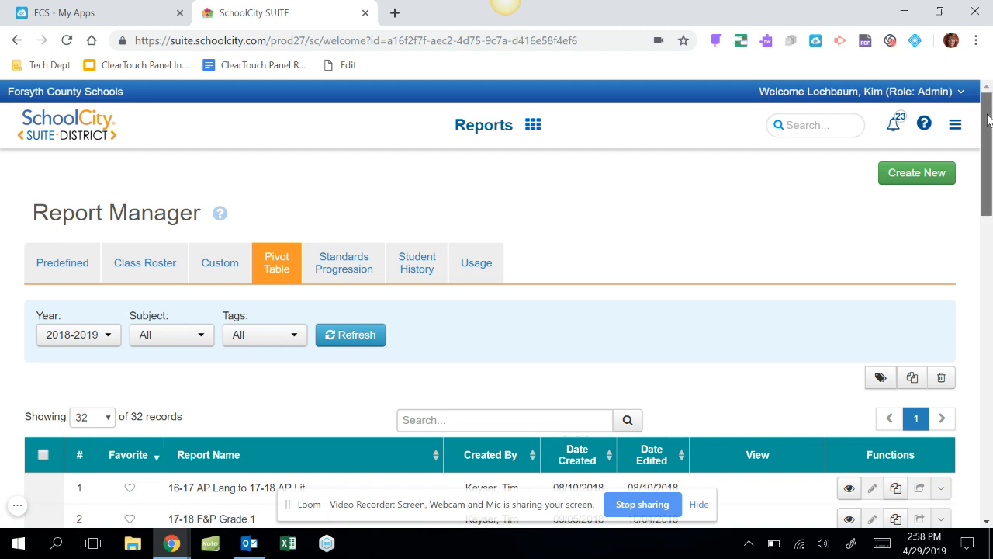
Mark the pivot table report "16-17 AP Lang to 17-18 AP Lit" as a favorite
{"action": "left_click_drag", "start_coordinate": [987, 127], "coordinate": [974, 179]}
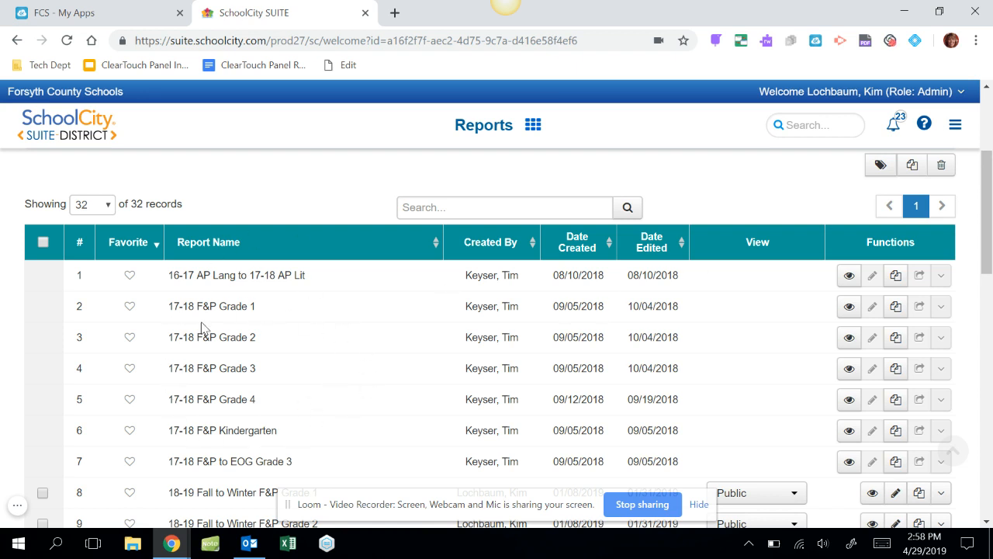
{"action": "left_click", "coordinate": [131, 279]}
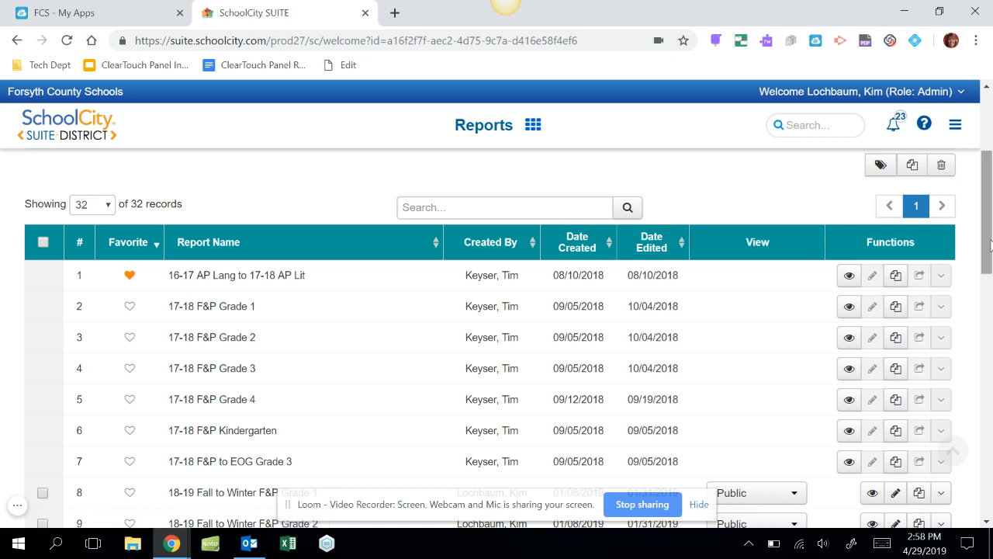
{"action": "left_click_drag", "start_coordinate": [990, 244], "coordinate": [989, 185]}
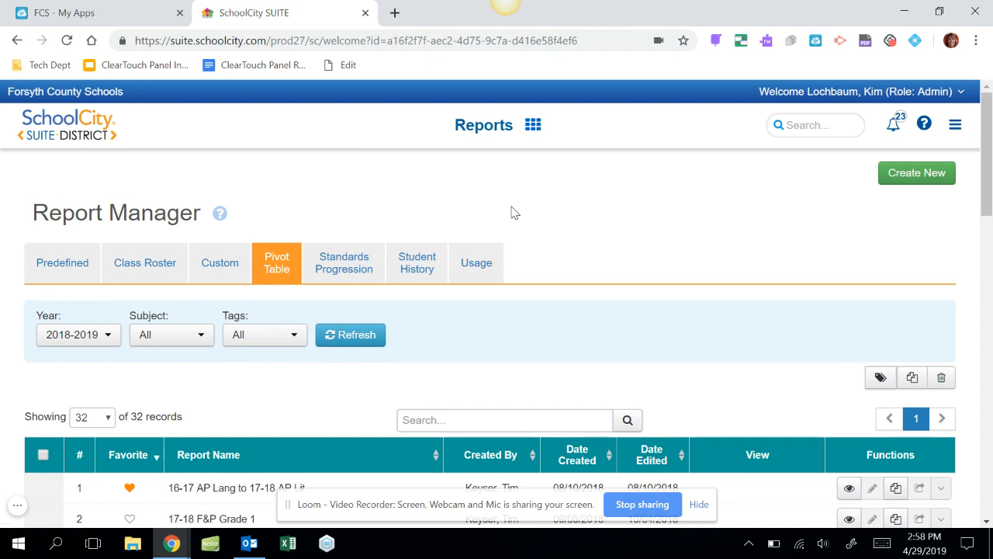
Start a new pivot table report and load the 2018-2019 assessments filtered to the ELA subject
{"action": "left_click", "coordinate": [923, 177]}
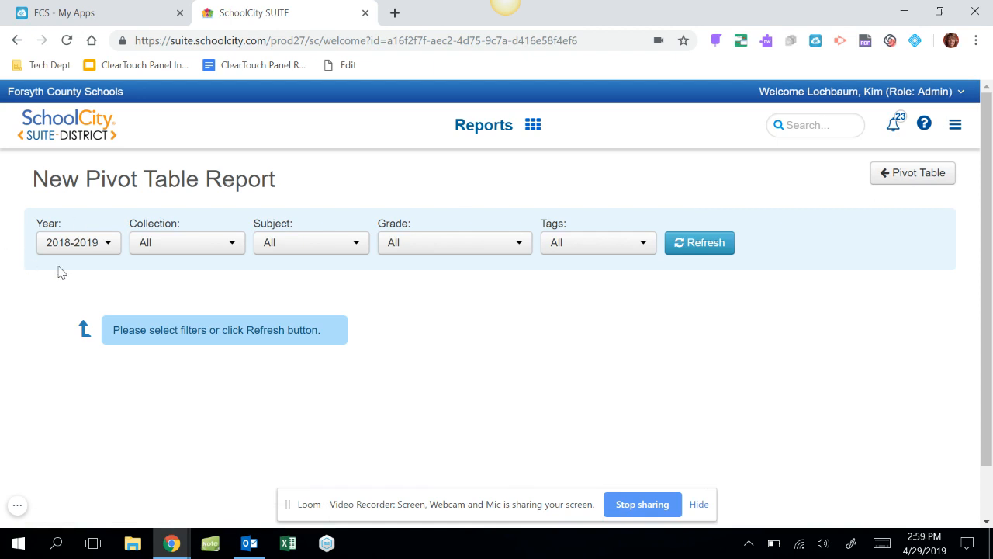
{"action": "left_click", "coordinate": [356, 245]}
{"action": "left_click", "coordinate": [415, 301]}
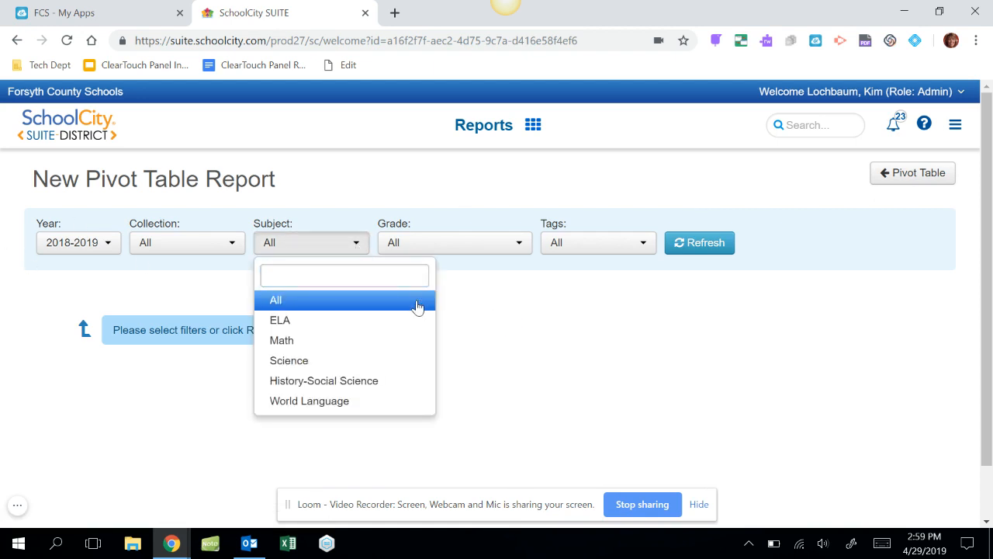
{"action": "left_click", "coordinate": [415, 322]}
{"action": "left_click", "coordinate": [494, 306]}
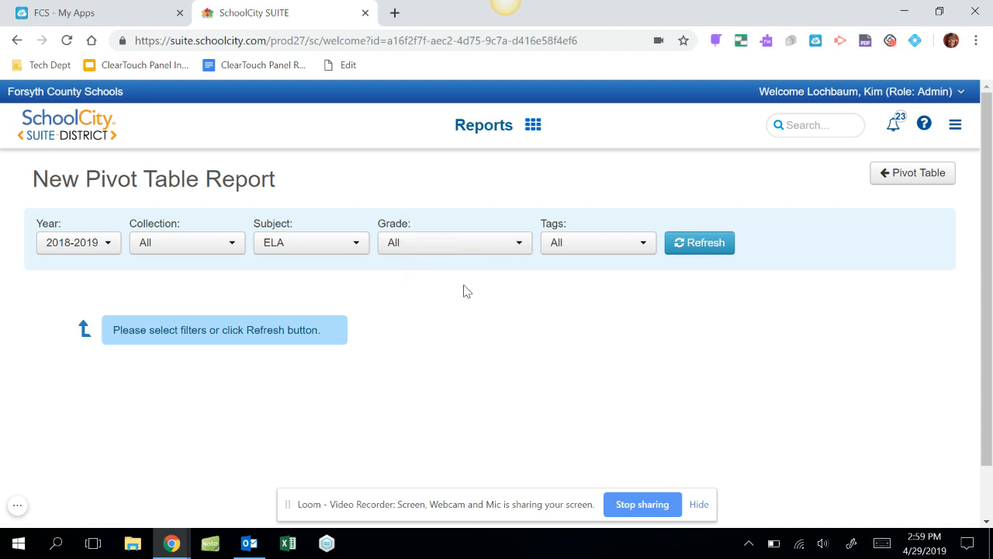
{"action": "left_click", "coordinate": [705, 247]}
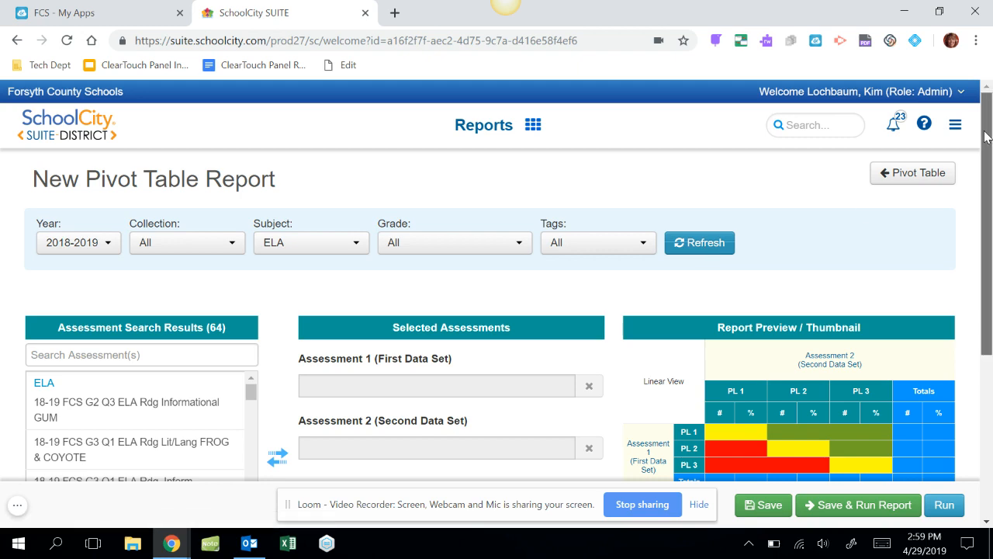
Choose FCS F&P Grade 2 ELA Fall 2018 as Assessment 1 and FCS F&P Grade 2 ELA Spring 2019 as Assessment 2
{"action": "left_click_drag", "start_coordinate": [985, 138], "coordinate": [962, 220]}
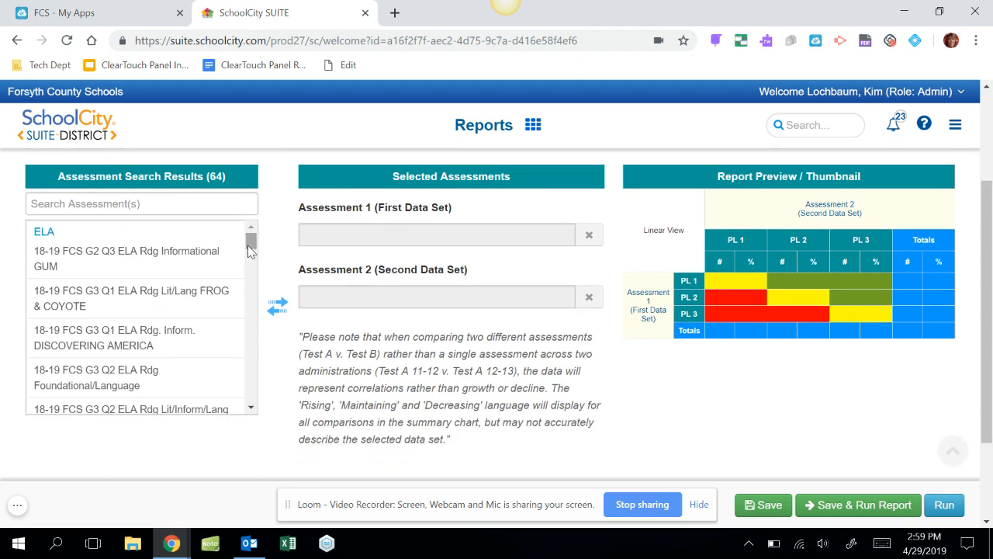
{"action": "left_click_drag", "start_coordinate": [248, 246], "coordinate": [248, 343]}
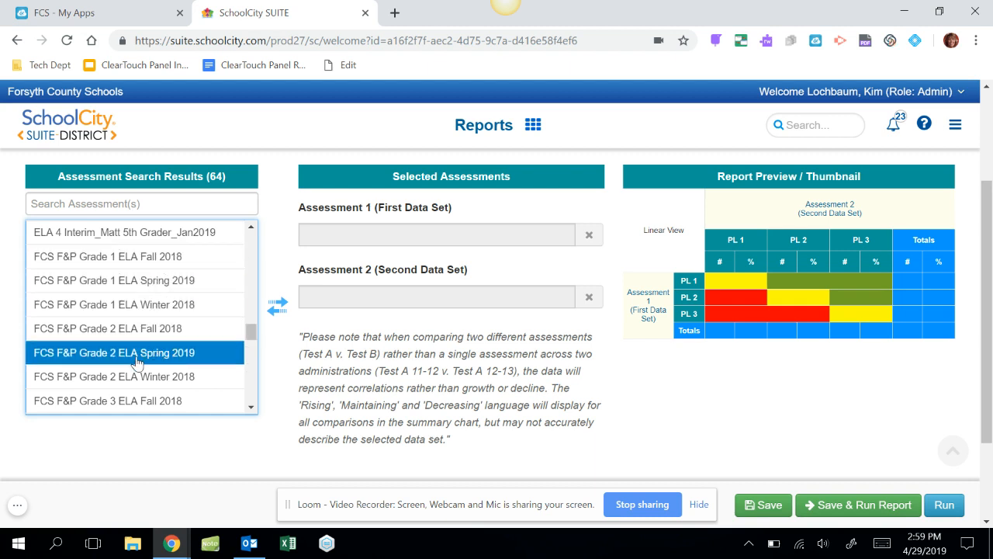
{"action": "left_click", "coordinate": [111, 330]}
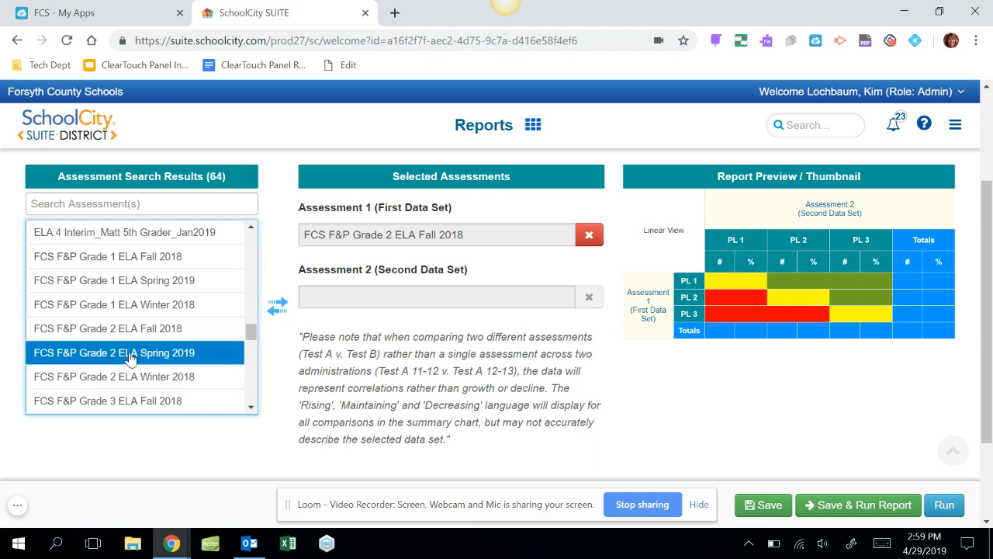
{"action": "left_click", "coordinate": [130, 355]}
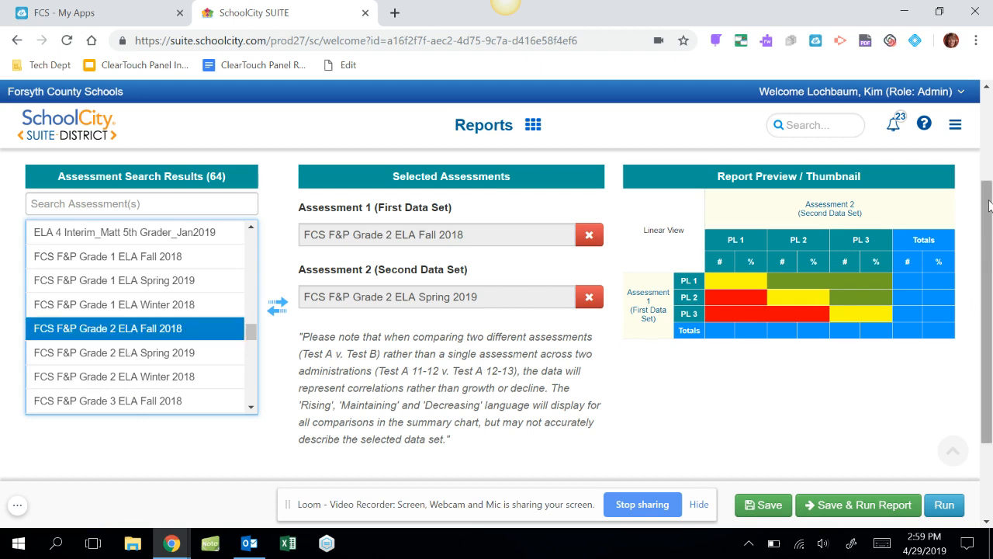
Save and run the pivot table report under the name "this is a report to delete later"
{"action": "left_click_drag", "start_coordinate": [989, 203], "coordinate": [989, 276]}
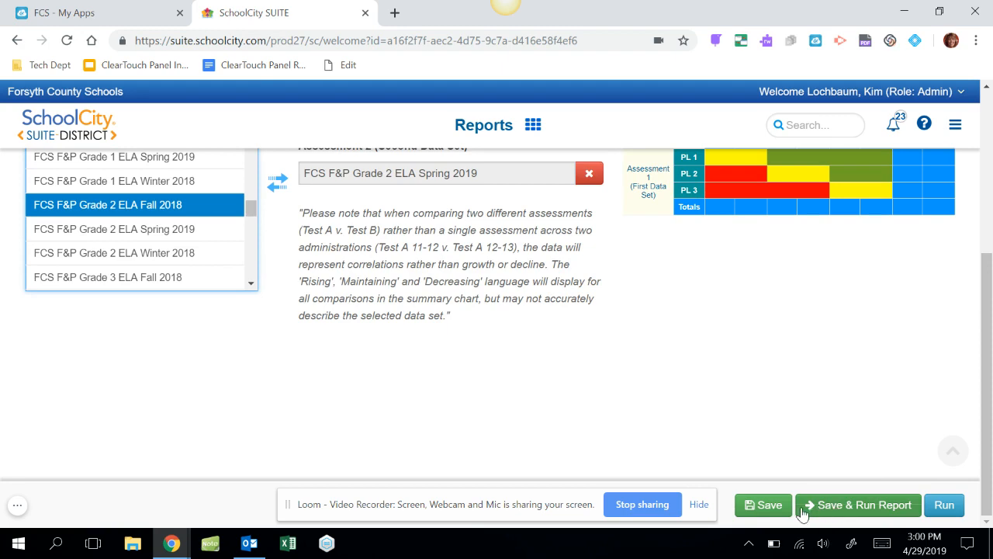
{"action": "left_click", "coordinate": [835, 506]}
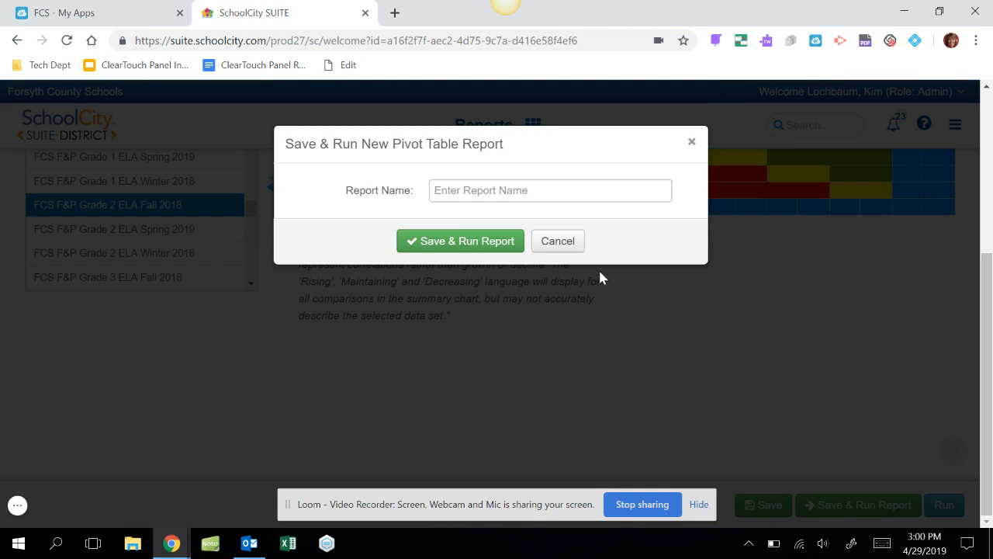
{"action": "left_click", "coordinate": [517, 189]}
{"action": "type", "text": "thi"}
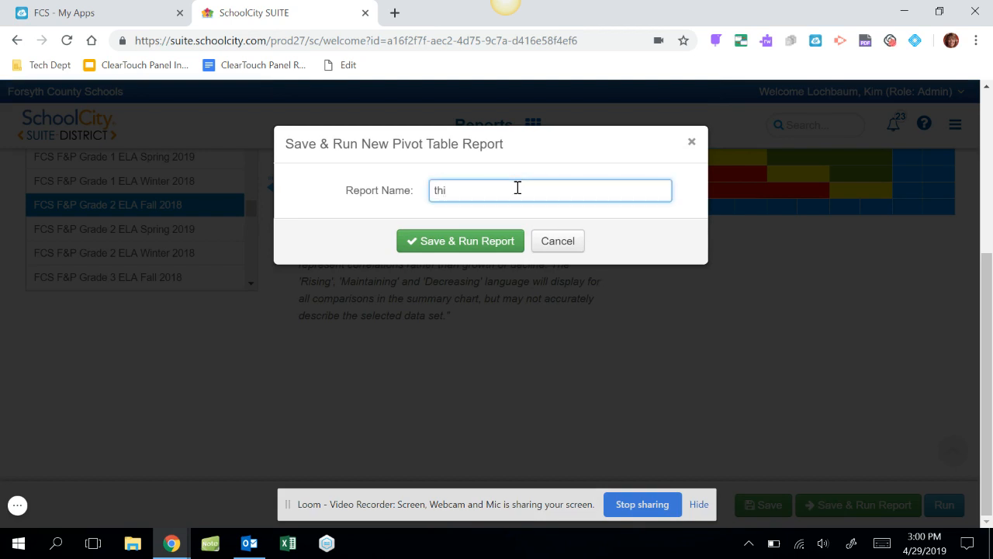
{"action": "type", "text": "s is a report to delete later"}
{"action": "left_click", "coordinate": [455, 242]}
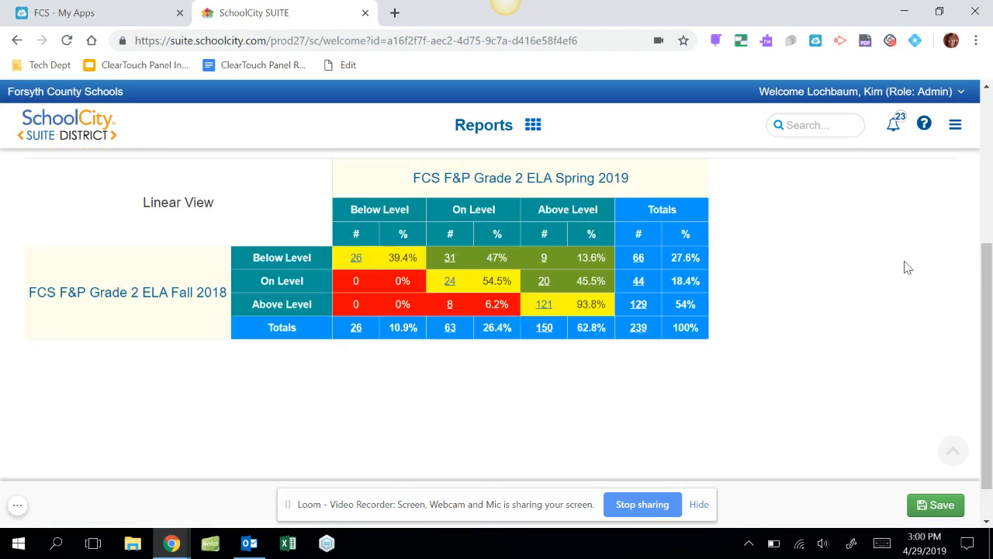
Return to the pivot table report list and set the view access of "this is a report to delete later" to Semi-Private
{"action": "left_click_drag", "start_coordinate": [986, 288], "coordinate": [983, 249]}
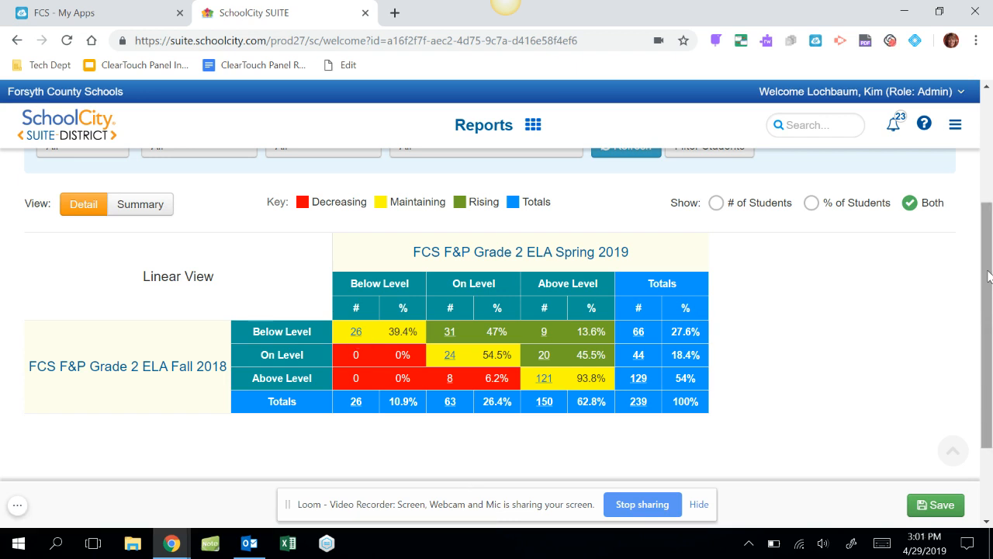
{"action": "left_click_drag", "start_coordinate": [988, 275], "coordinate": [989, 248]}
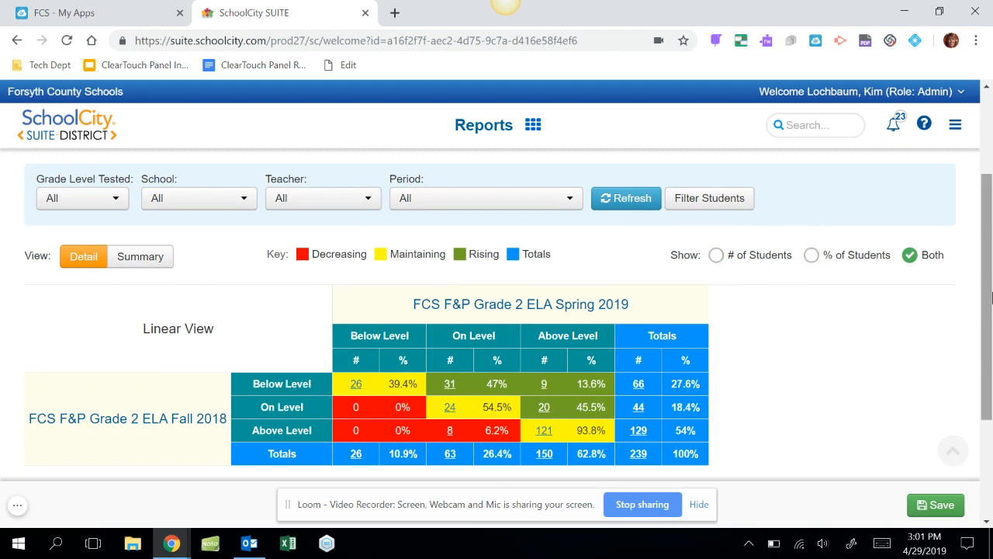
{"action": "left_click_drag", "start_coordinate": [989, 284], "coordinate": [991, 205]}
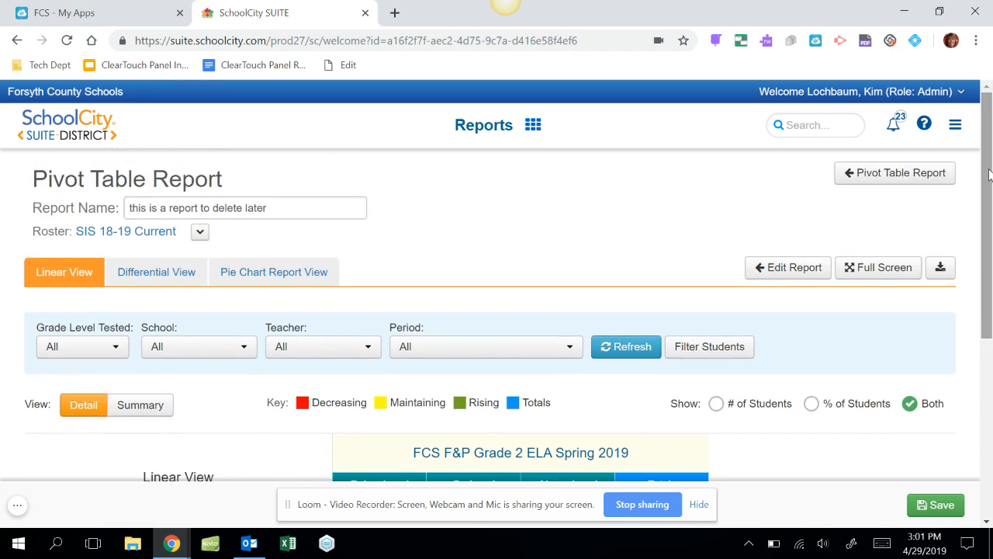
{"action": "left_click", "coordinate": [900, 173]}
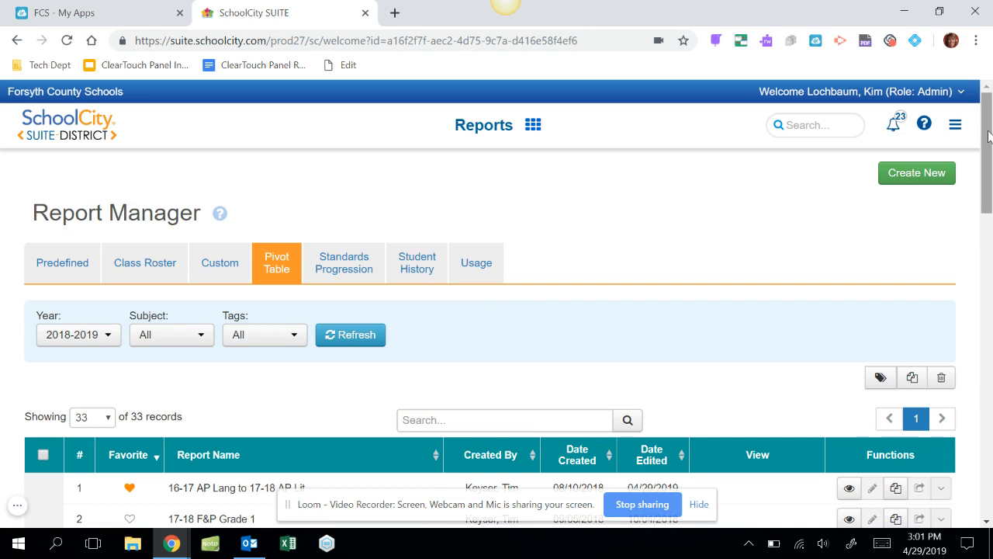
{"action": "left_click_drag", "start_coordinate": [989, 137], "coordinate": [937, 433]}
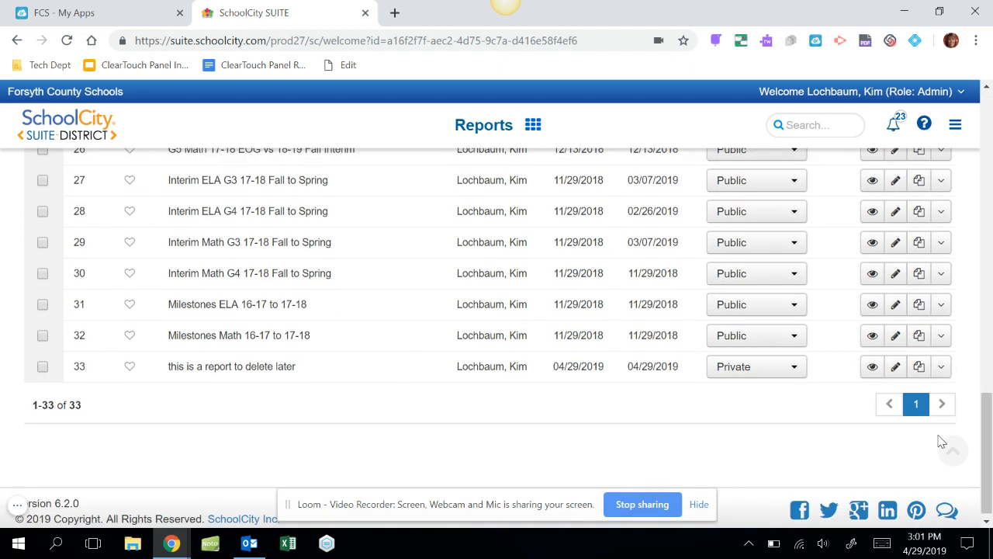
{"action": "left_click", "coordinate": [796, 371]}
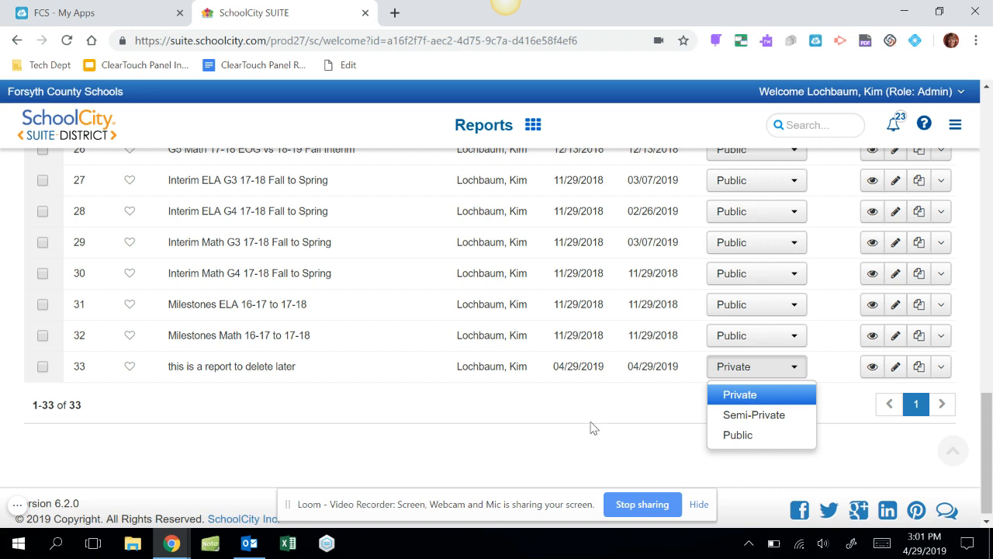
{"action": "left_click", "coordinate": [764, 416]}
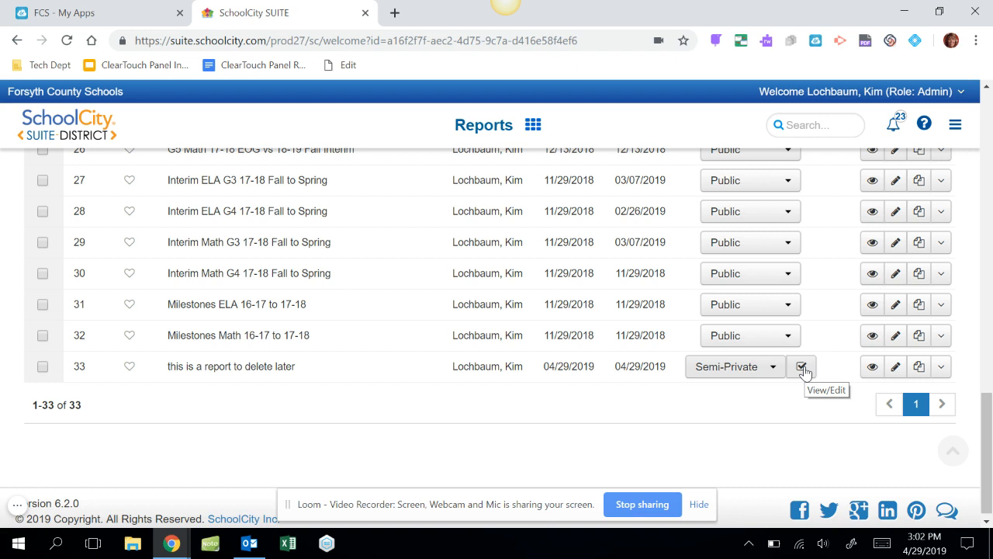
Select the report "this is a report to delete later" in the pivot table report list
{"action": "left_click", "coordinate": [42, 367]}
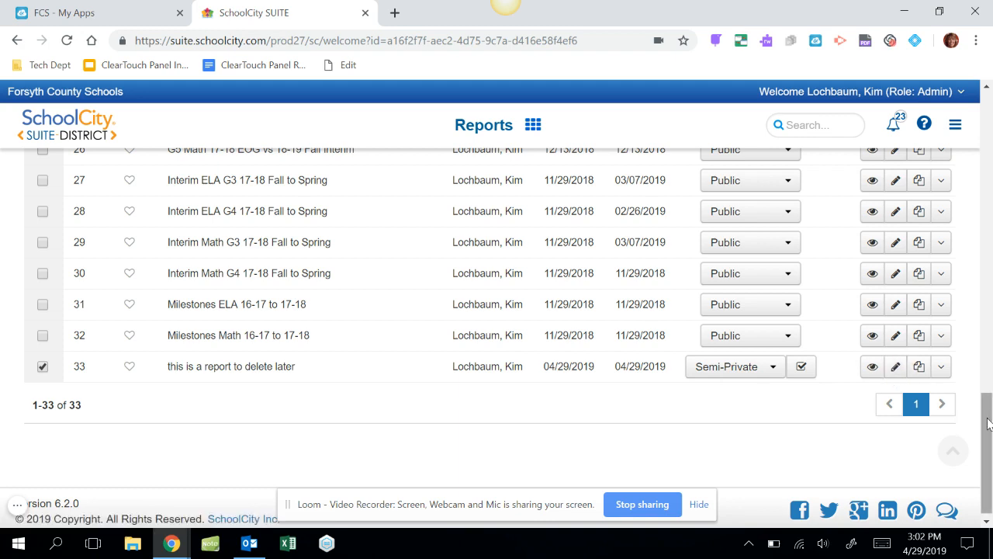
{"action": "mouse_move", "coordinate": [988, 419]}
{"action": "left_mouse_down"}
{"action": "mouse_move", "coordinate": [988, 365]}
{"action": "mouse_move", "coordinate": [987, 419]}
{"action": "left_mouse_up"}
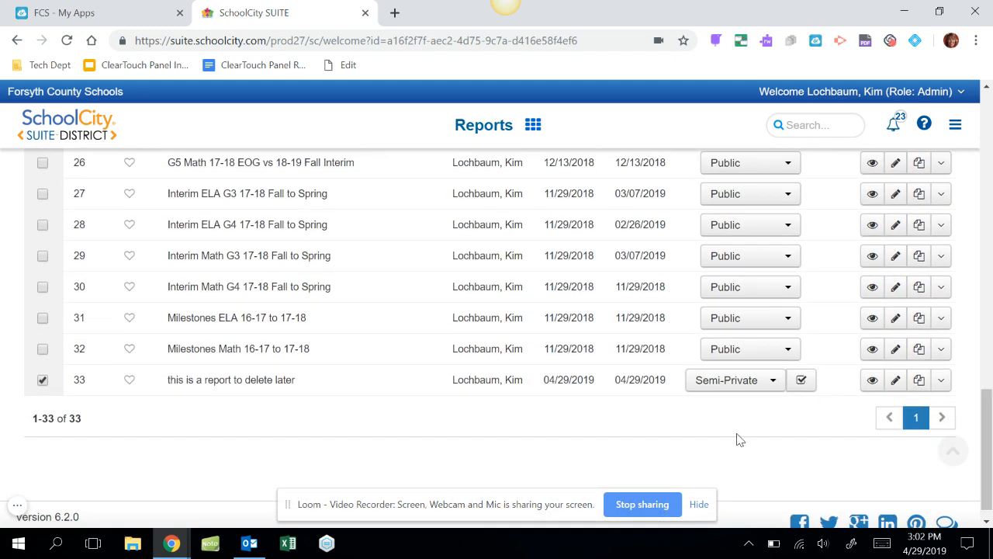